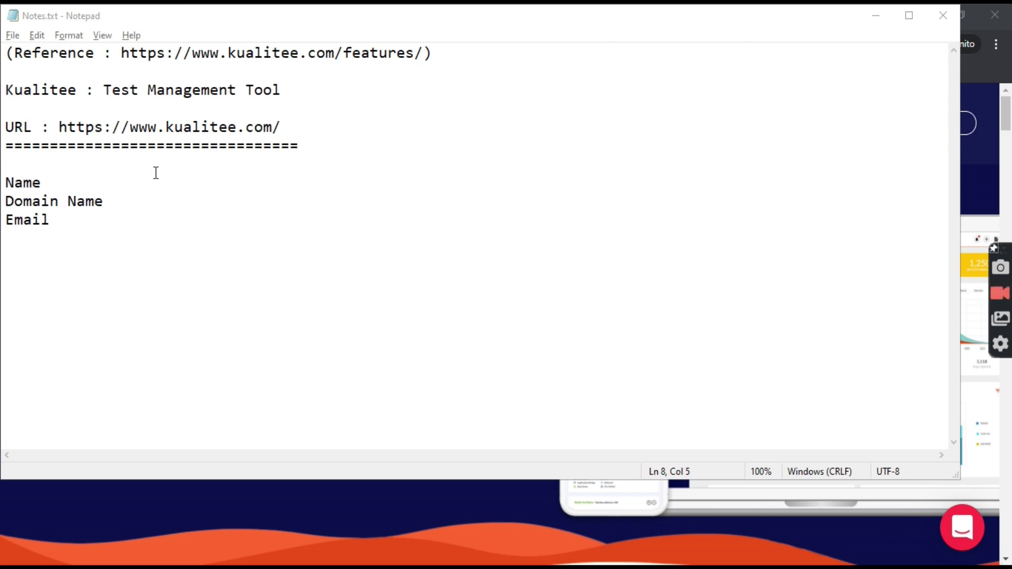
left_click_drag(59, 128, 294, 127)
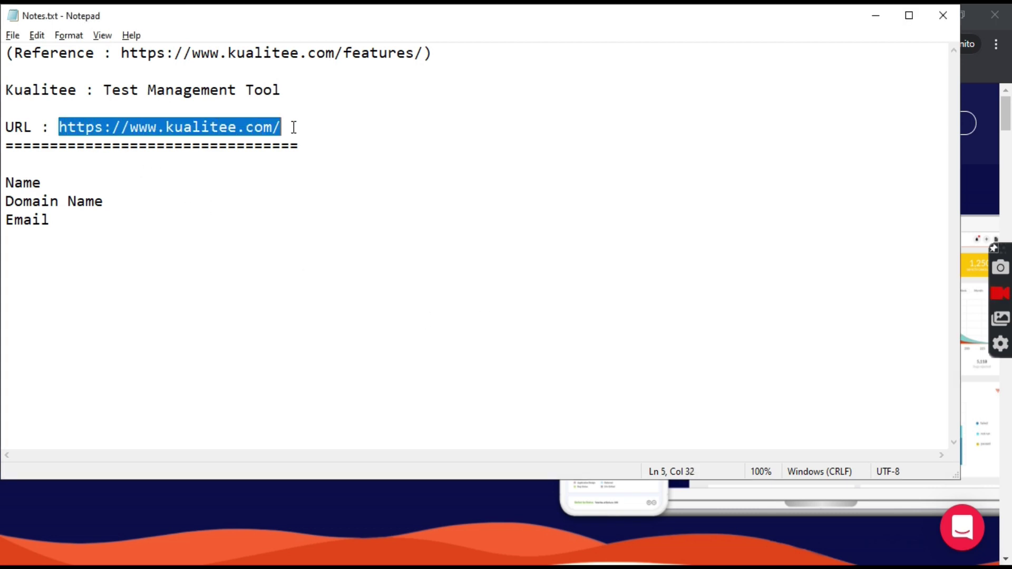
- Bring the Kualitee site forward in Chrome and open the Free Signup page
left_click(358, 501)
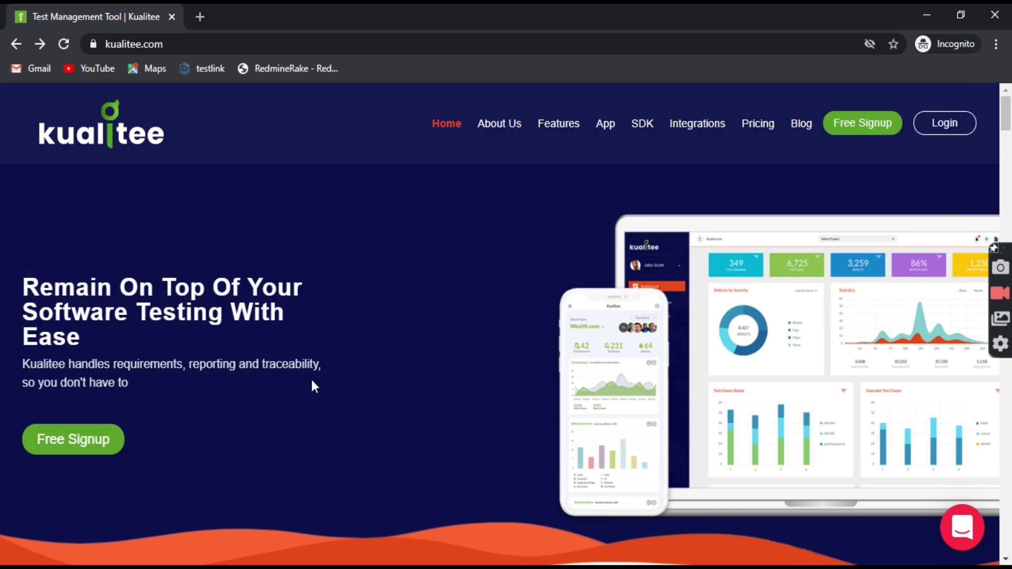
left_click(181, 43)
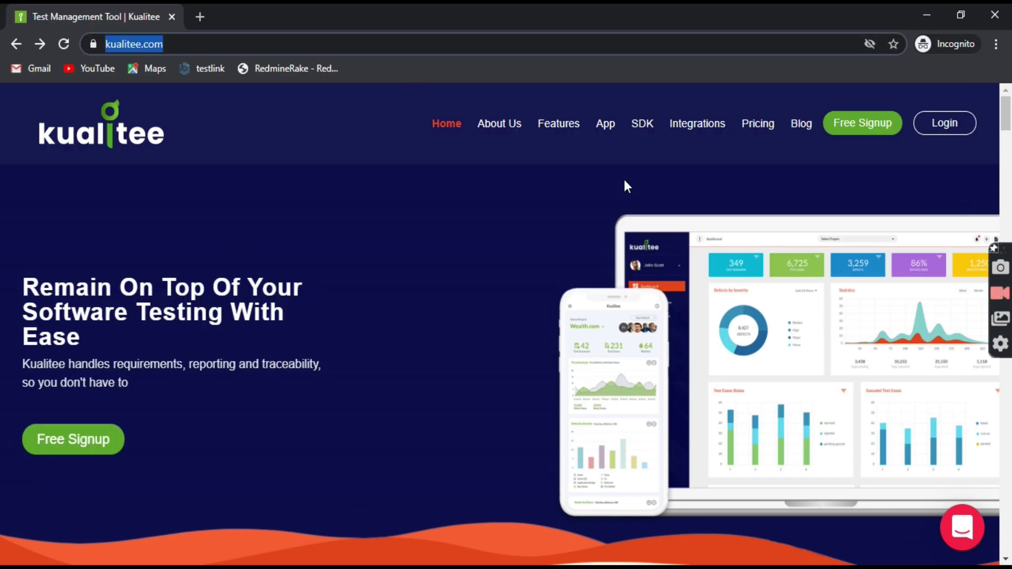
left_click(591, 196)
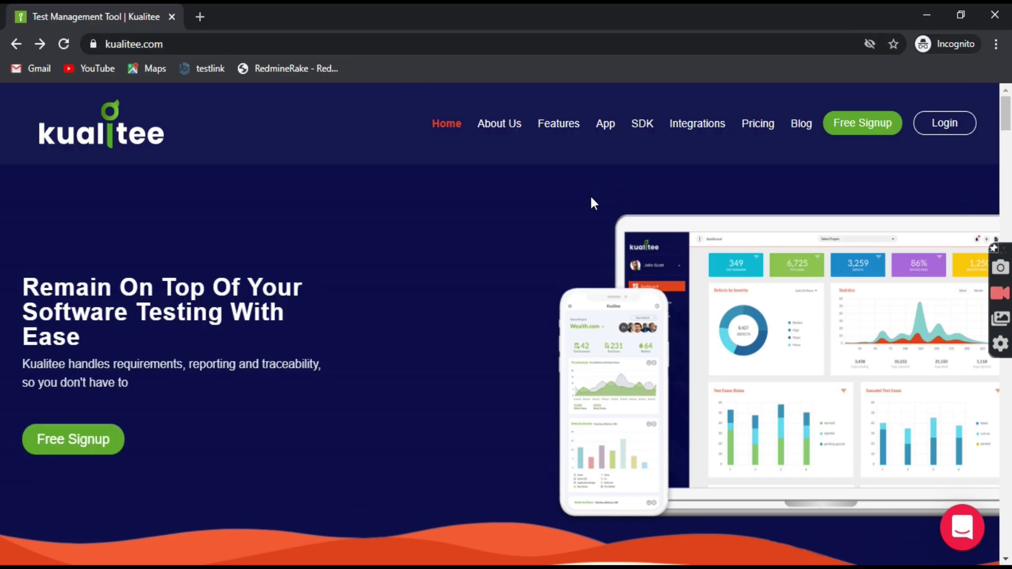
left_click(857, 132)
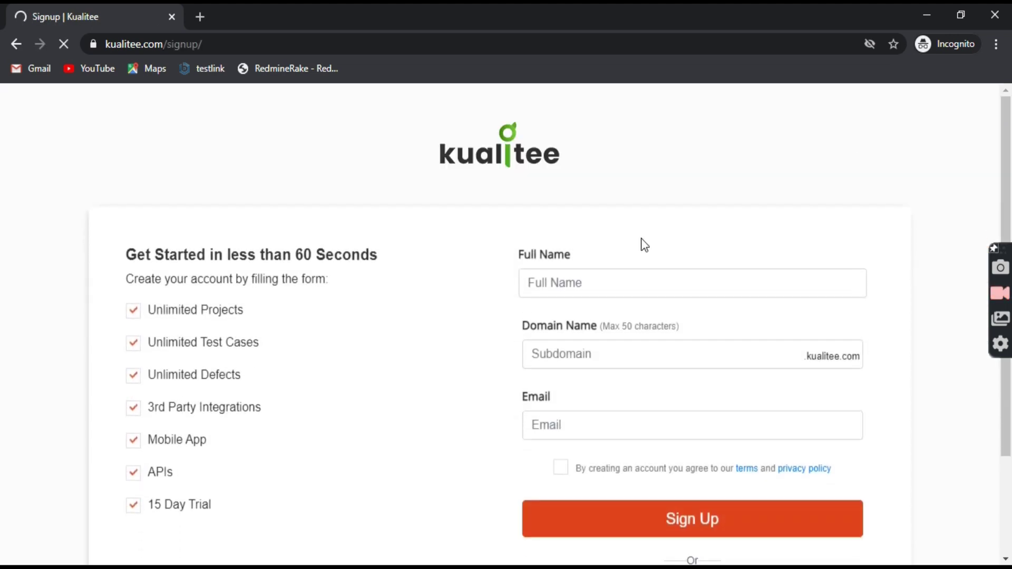
- Highlight the 15 Day Trial benefit and the word Trial on the signup page
scroll(391, 315, "down", 1)
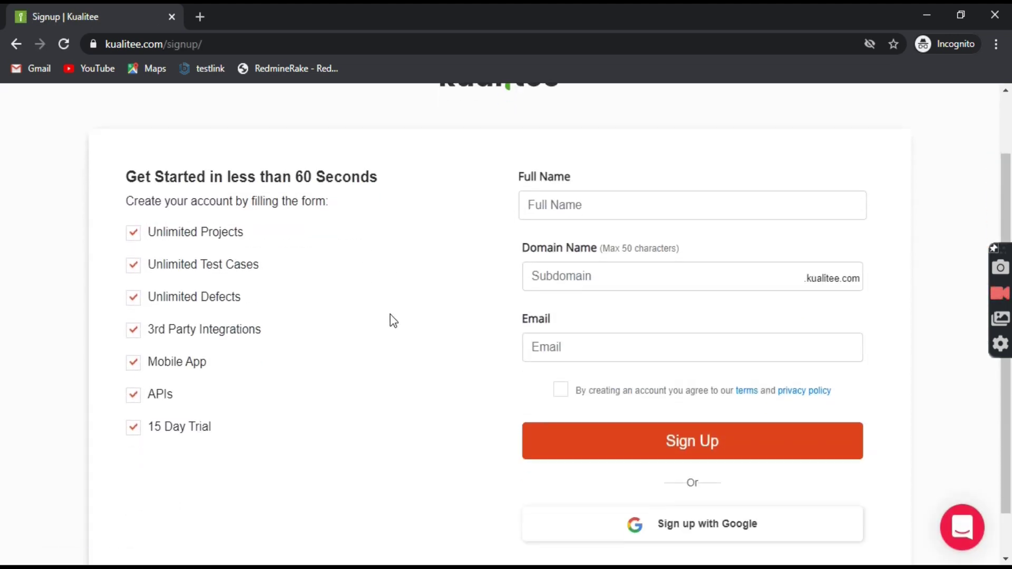
left_click_drag(220, 425, 144, 427)
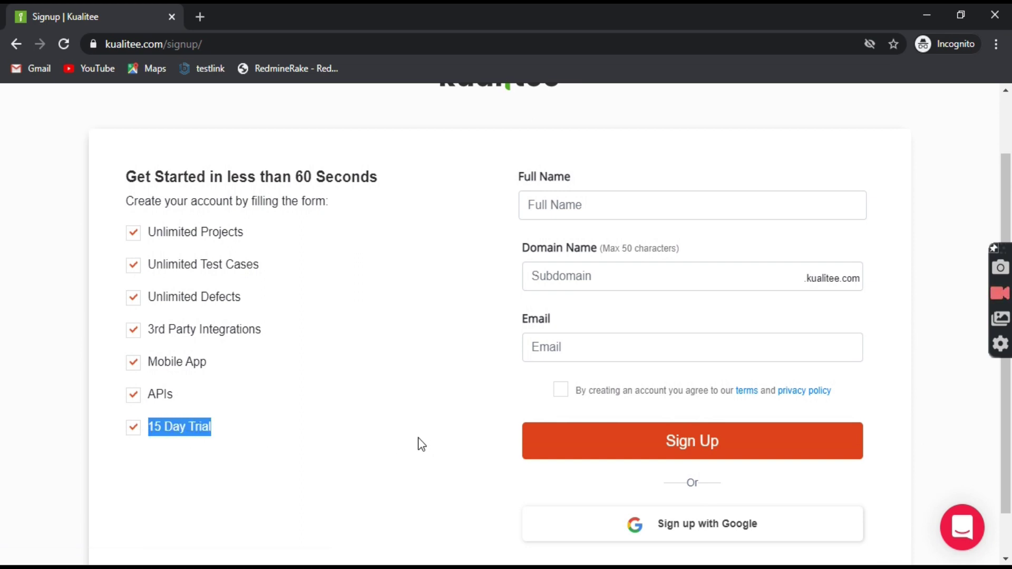
scroll(385, 395, "up", 1)
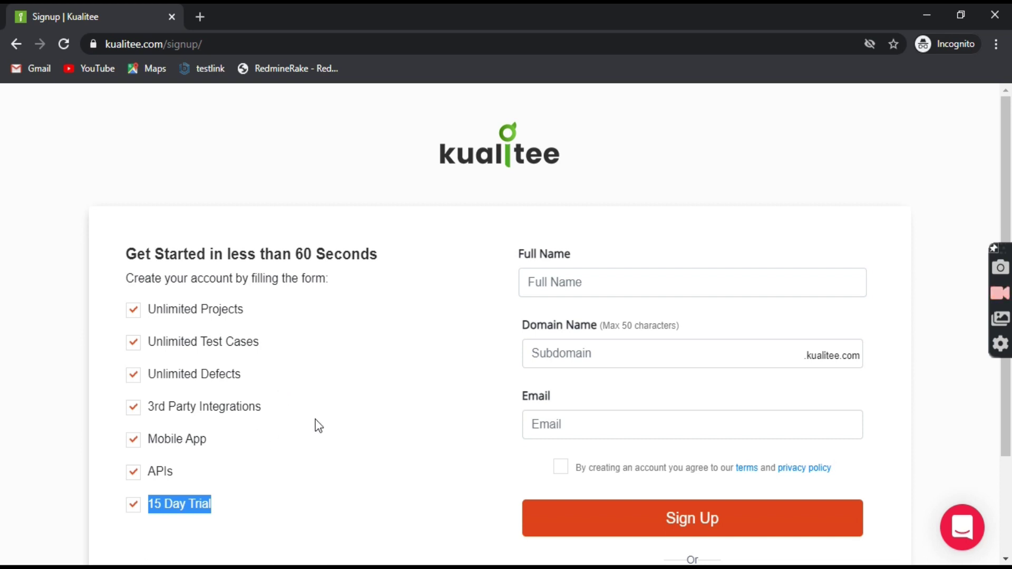
left_click(258, 509)
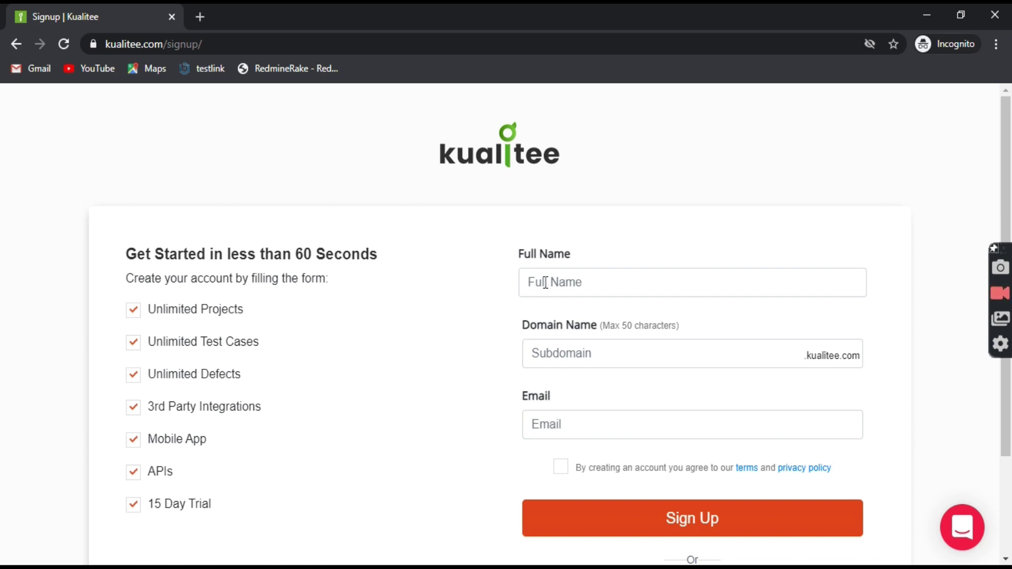
left_click_drag(228, 511, 182, 504)
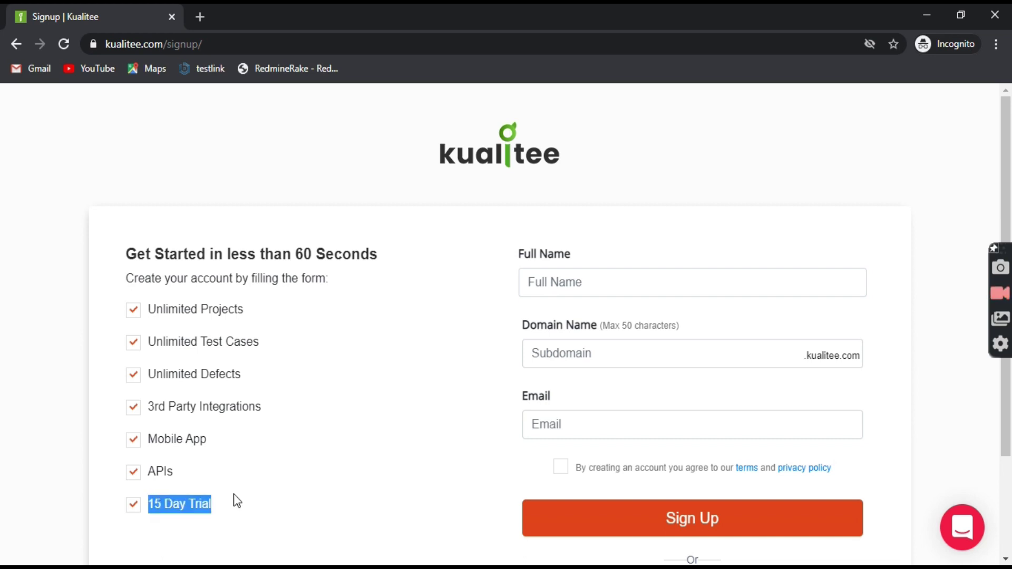
- Enter the full name and the domain name in the signup form
left_click(453, 363)
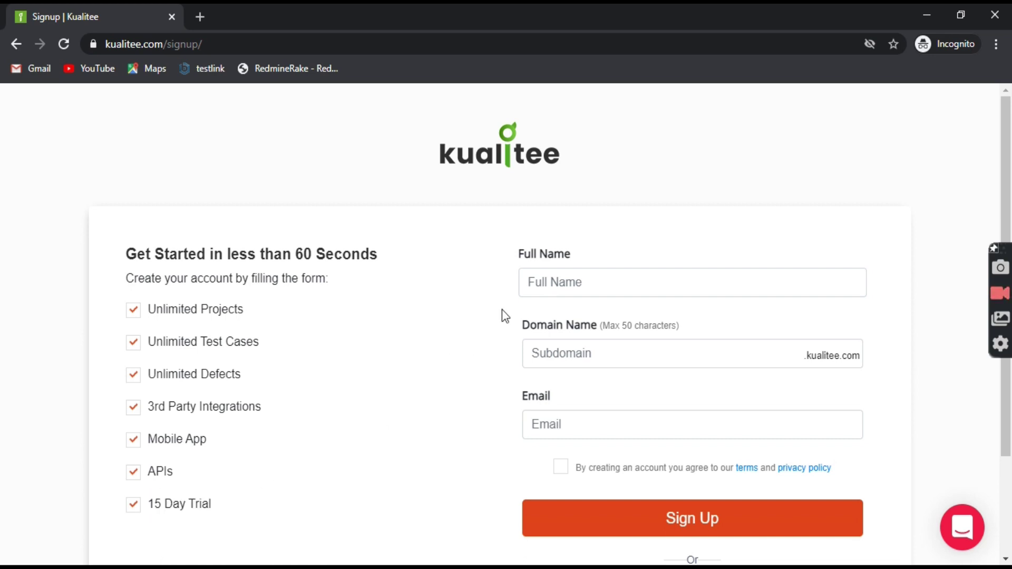
left_click(588, 282)
type("Ra")
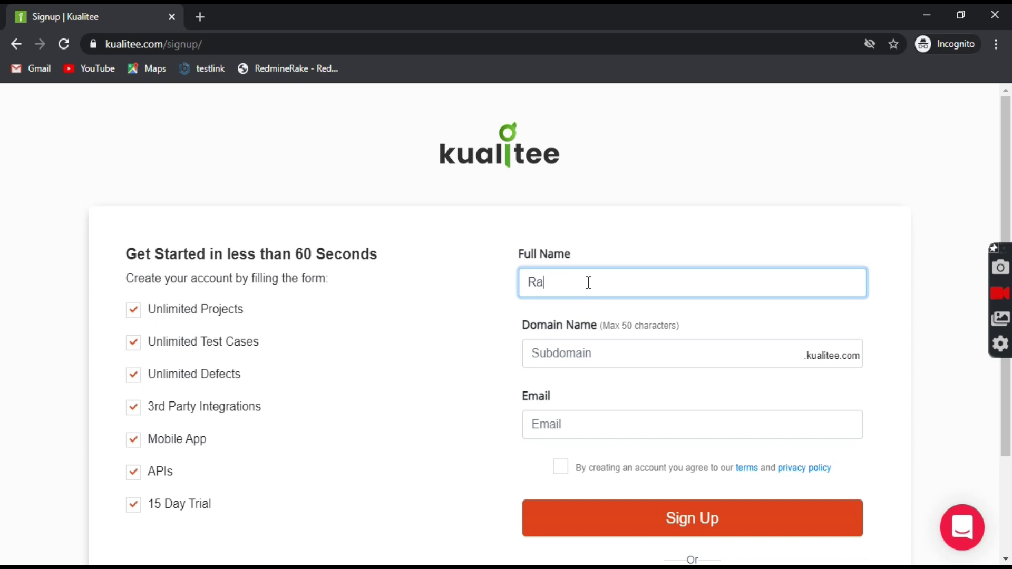
type("hulqalabs")
left_click(574, 354)
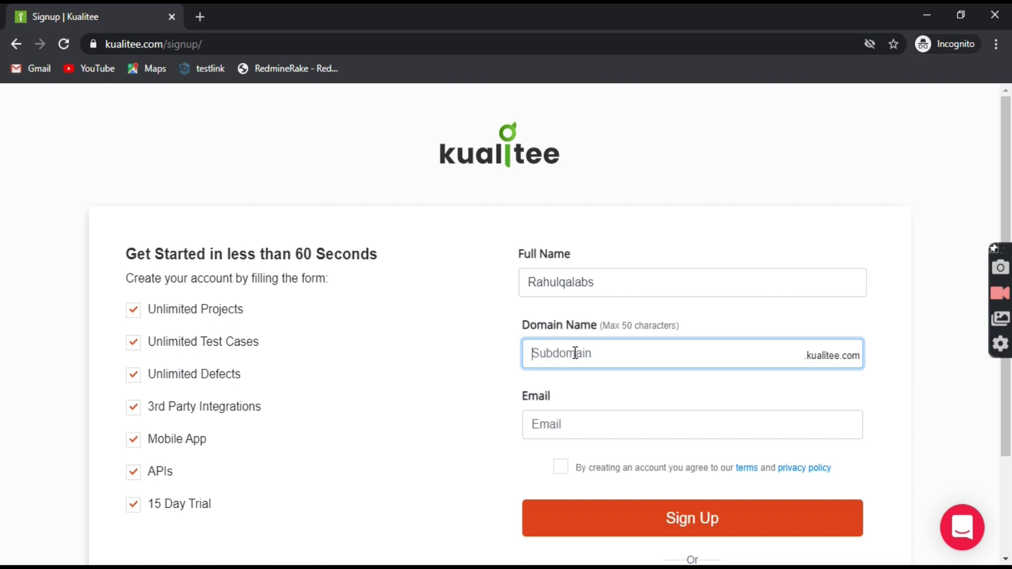
type("rahulqalabs")
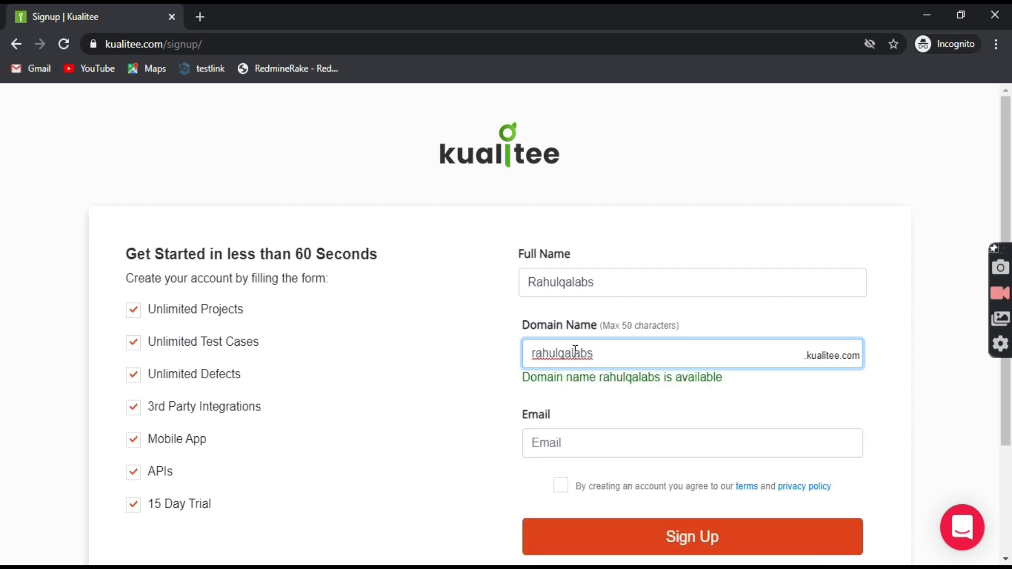
- Enter the e-mail address and accept the terms and privacy policy
left_click(556, 445)
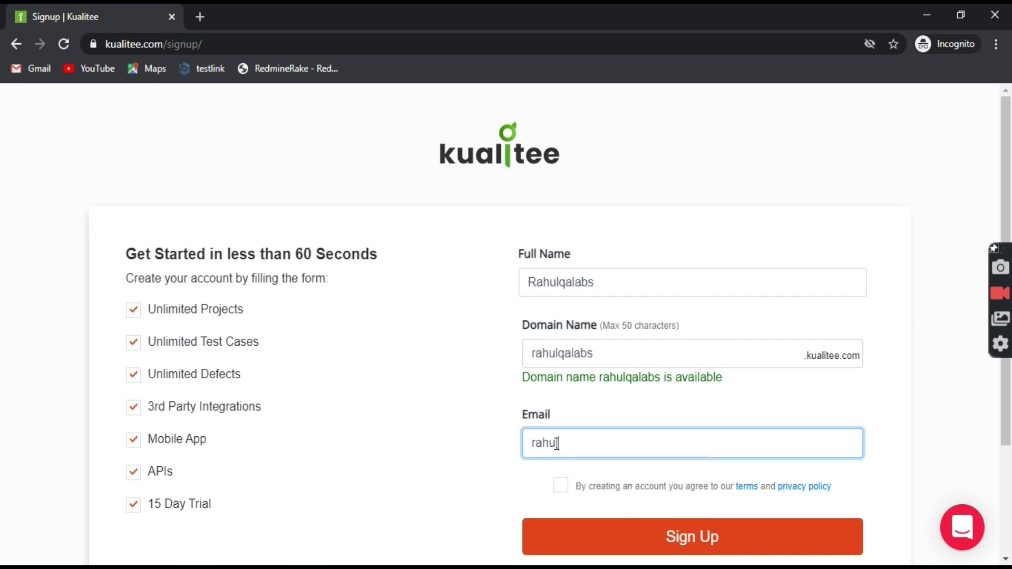
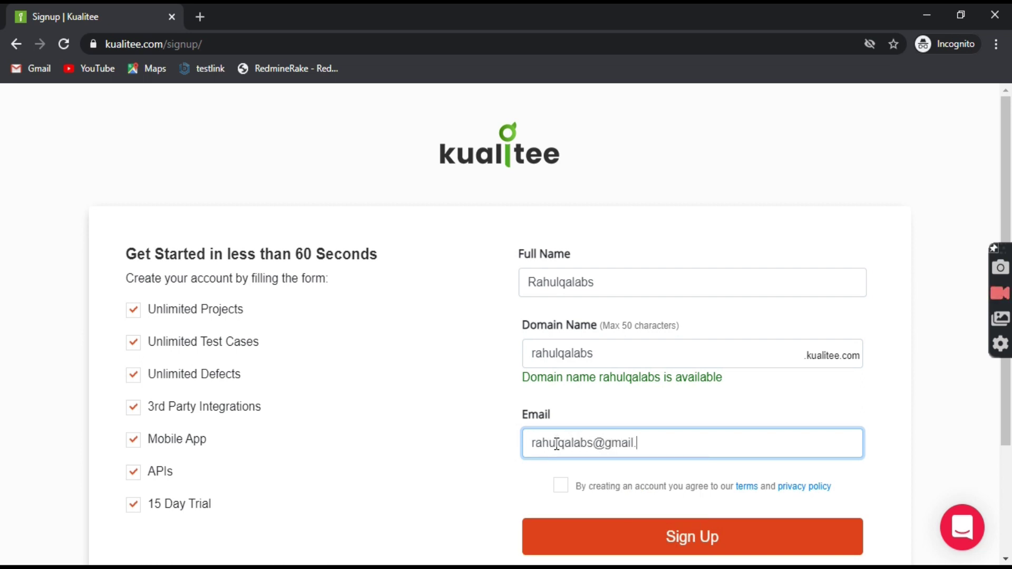
left_click(444, 427)
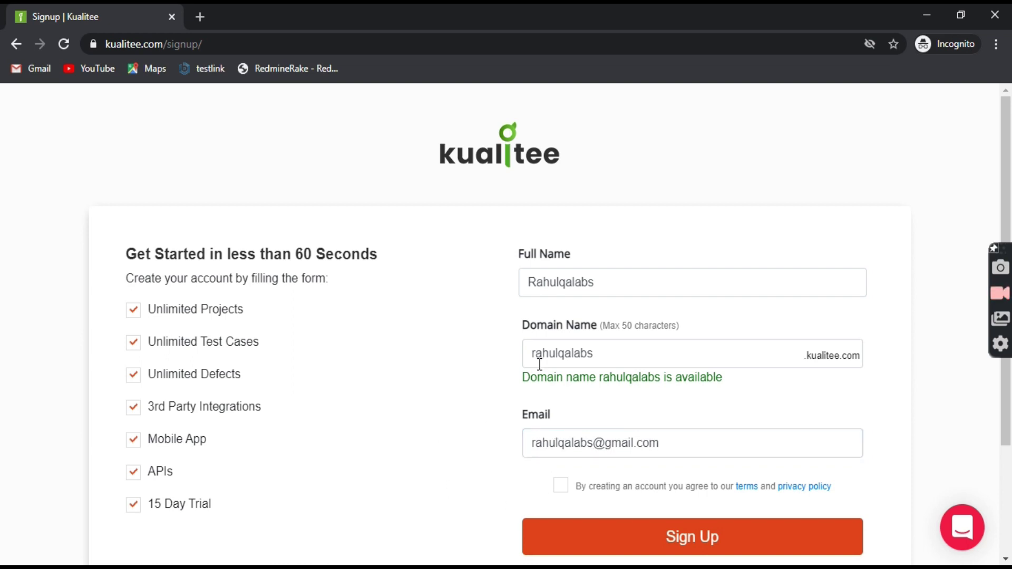
left_click(560, 490)
- Sign up and read the Success Page message about the emailed activation link
left_click(703, 540)
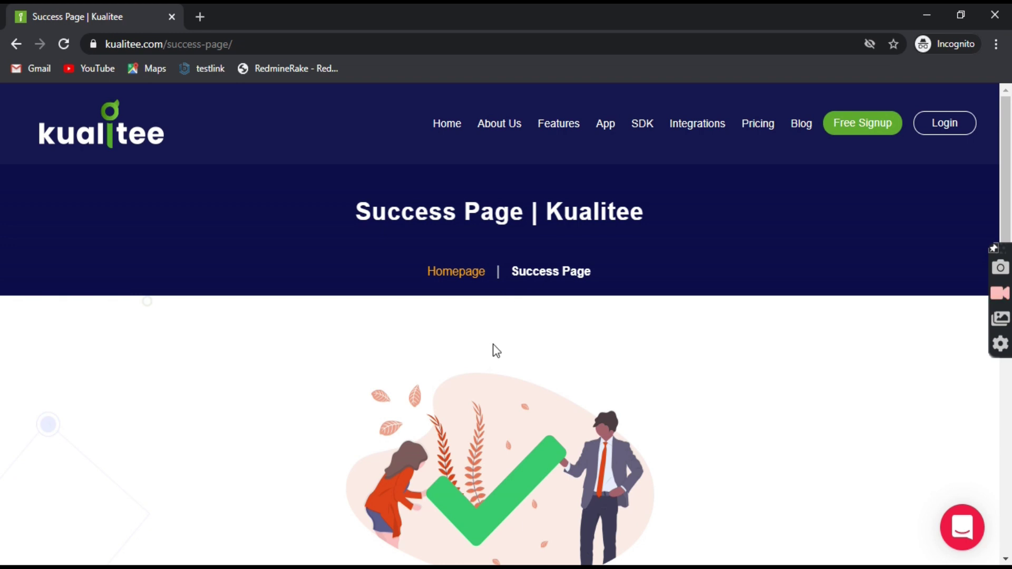
scroll(494, 351, "down", 5)
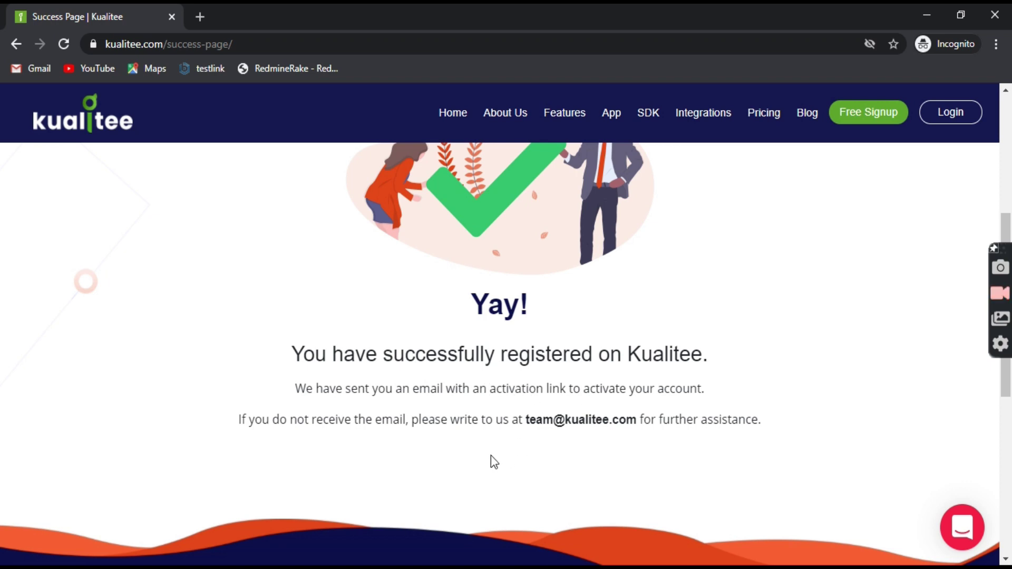
- In Gmail, open the 'Yay! One more step to confirm your account' email and scroll to its activation link
left_click(562, 567)
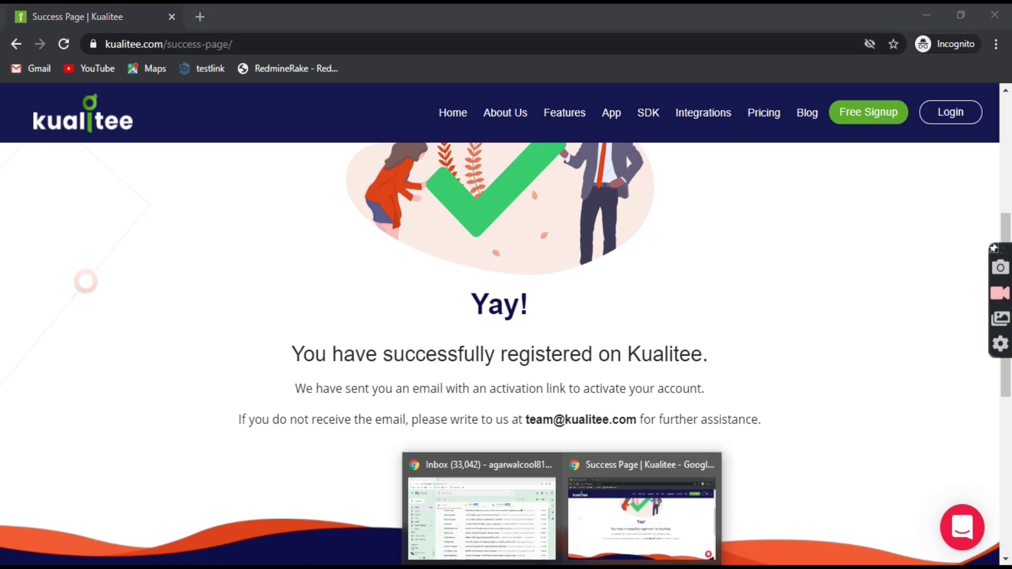
left_click(526, 538)
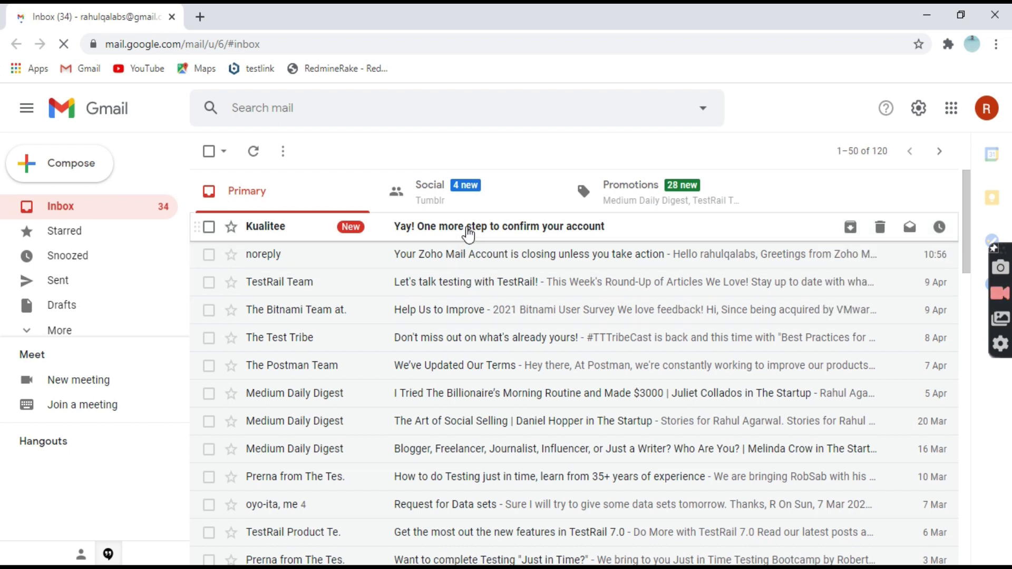
left_click(465, 233)
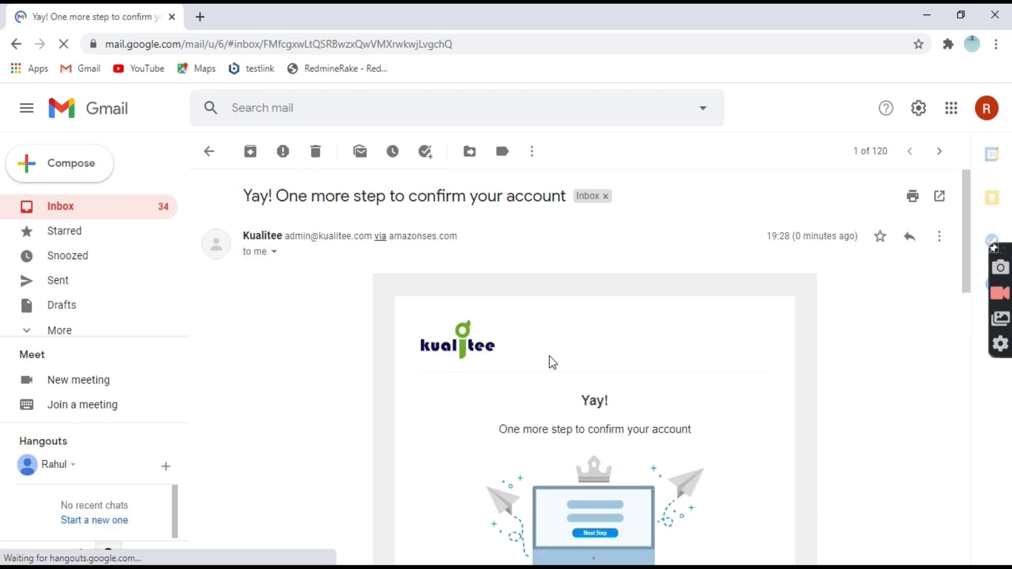
scroll(551, 363, "down", 3)
scroll(552, 359, "down", 3)
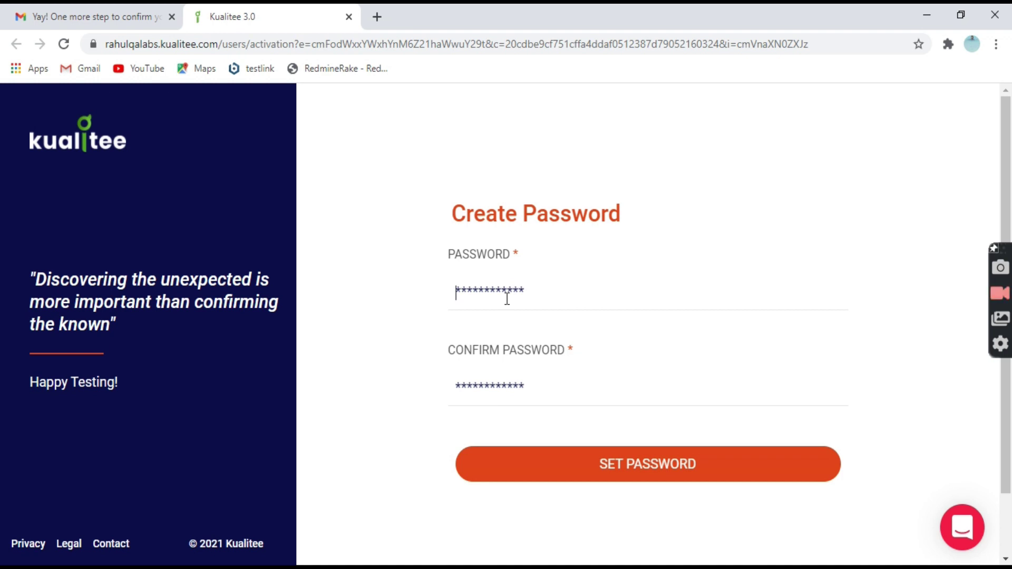
- Replace the auto-filled password and confirmation with the new password and submit it
key("ctrl+a")
type("****")
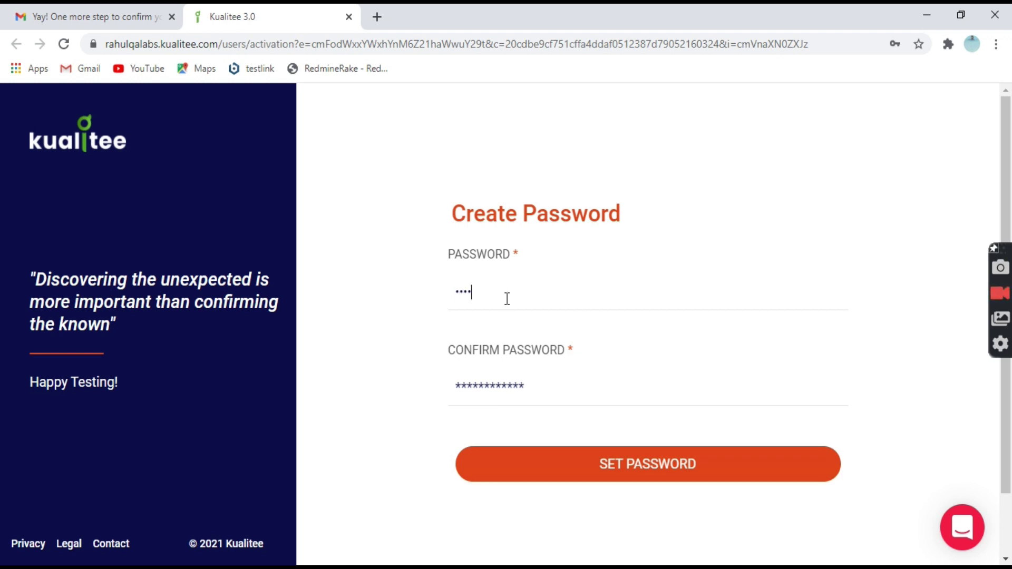
type("***")
key("Tab")
type("****")
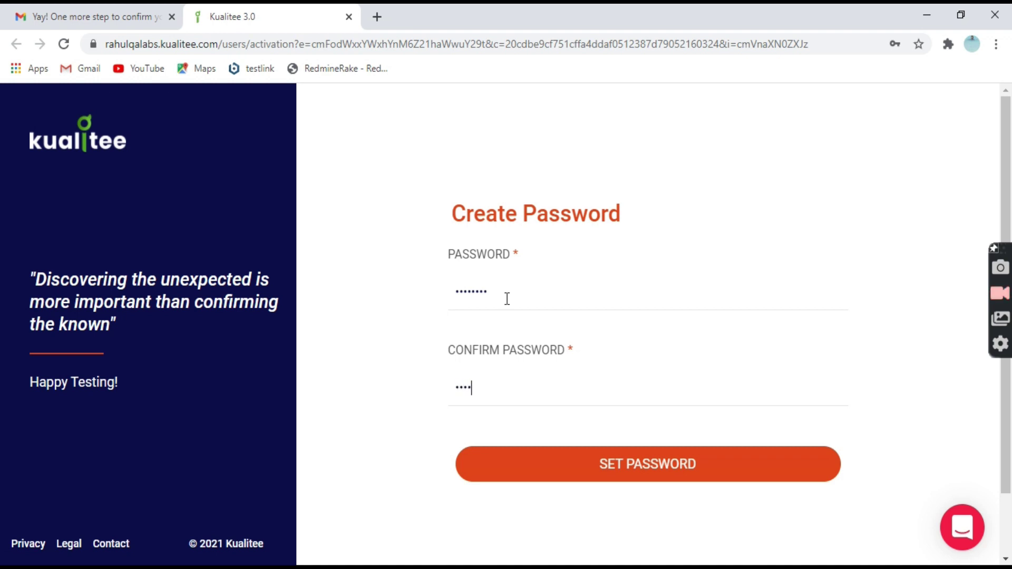
type("****")
left_click(603, 473)
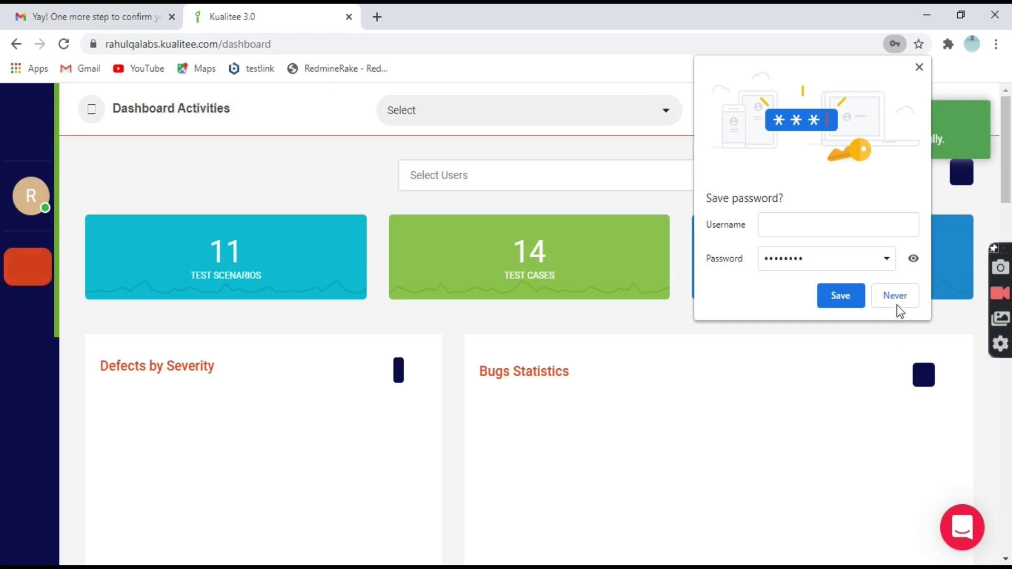
- Decline saving the password and close the welcome message to reveal the Demo Project heat map
left_click(896, 298)
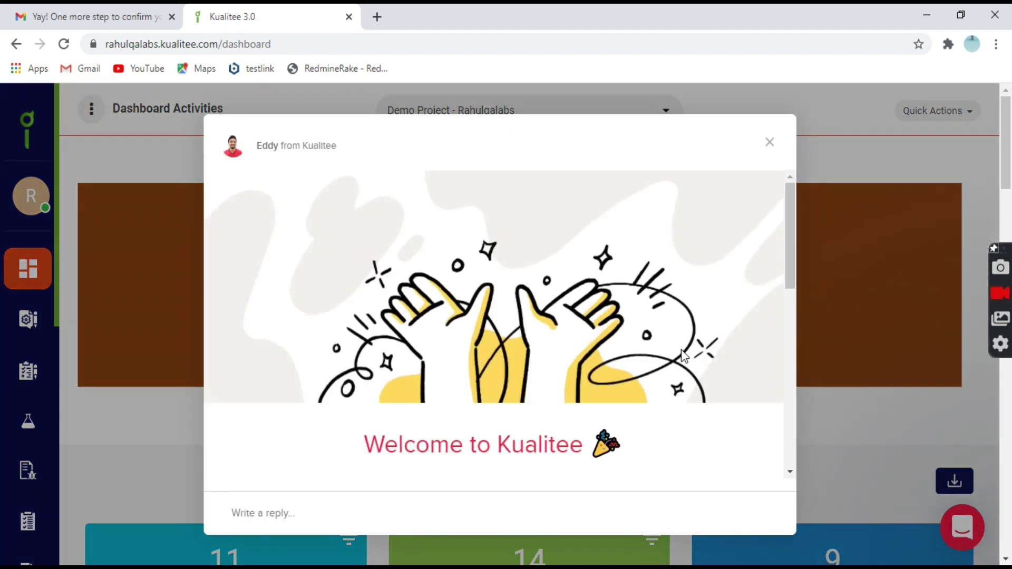
left_click(771, 143)
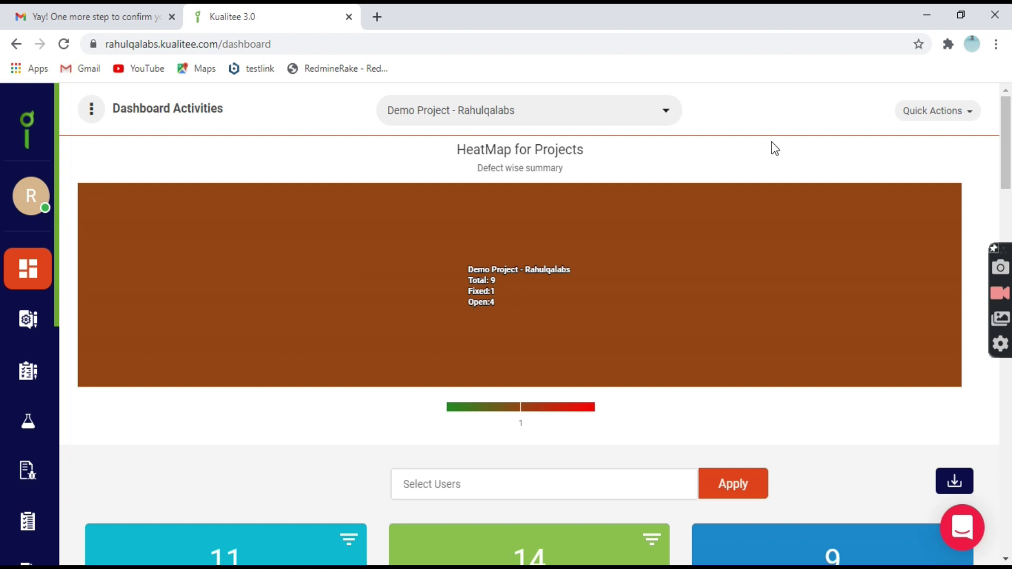
double_click(153, 44)
left_click(339, 43)
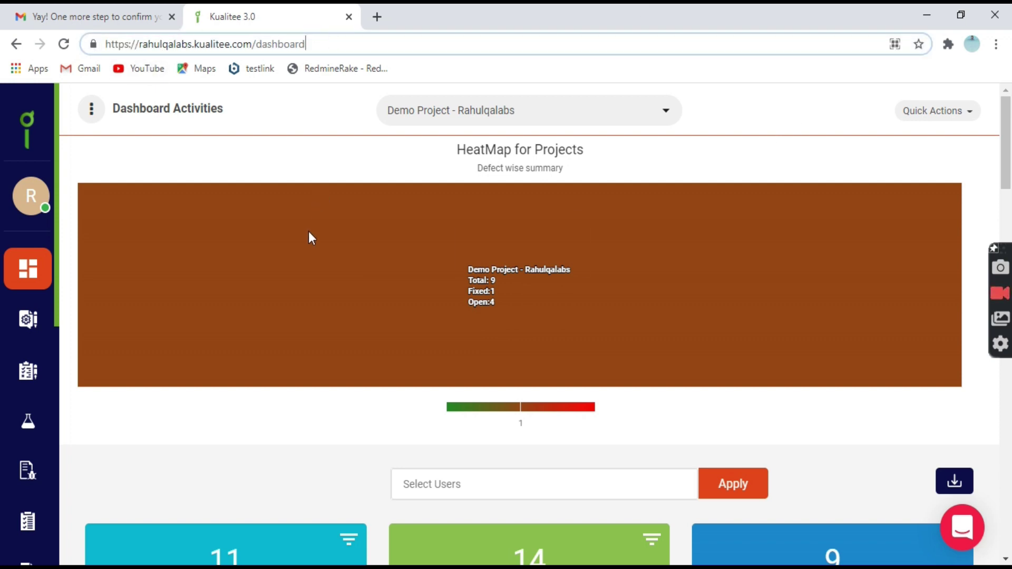
left_click(319, 173)
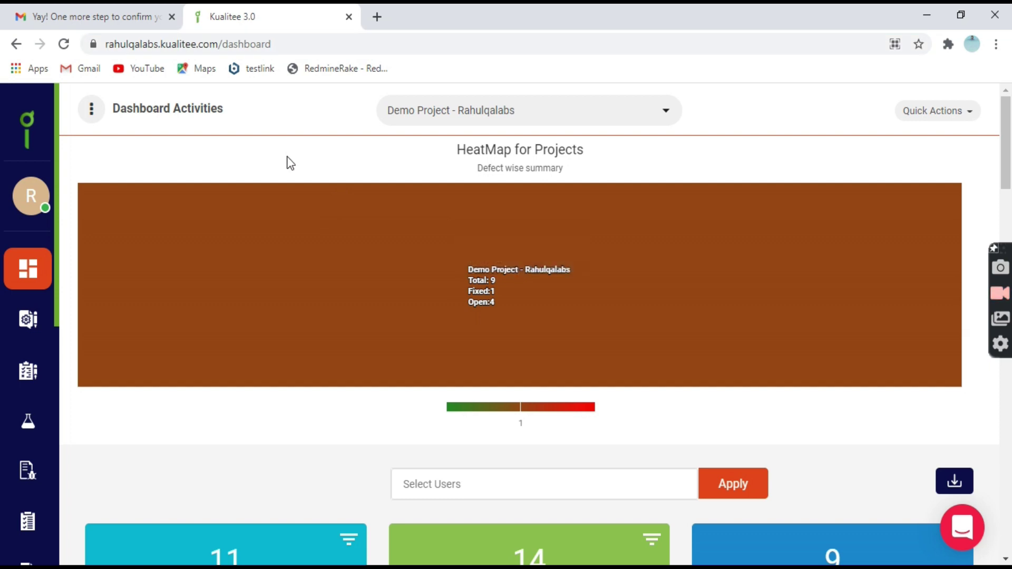